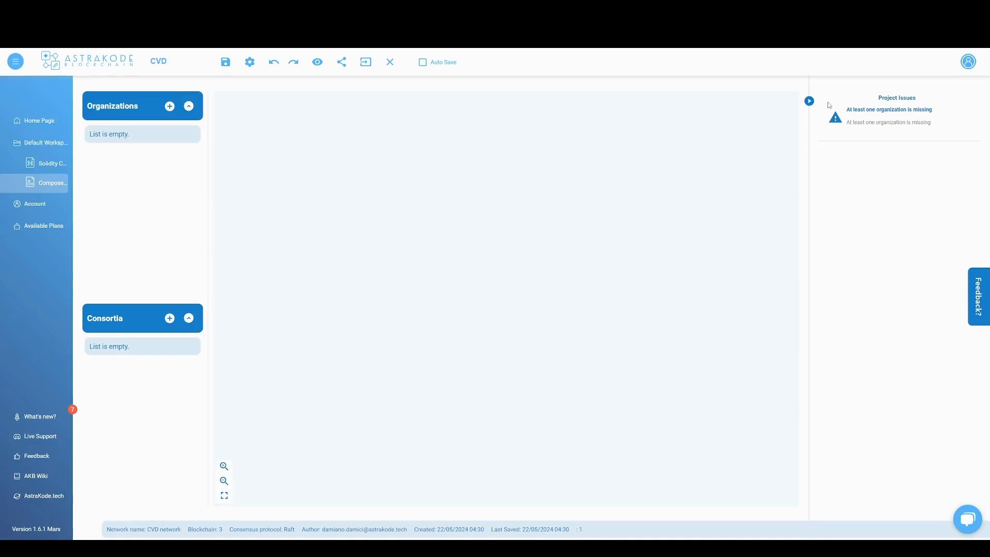
pyautogui.click(811, 102)
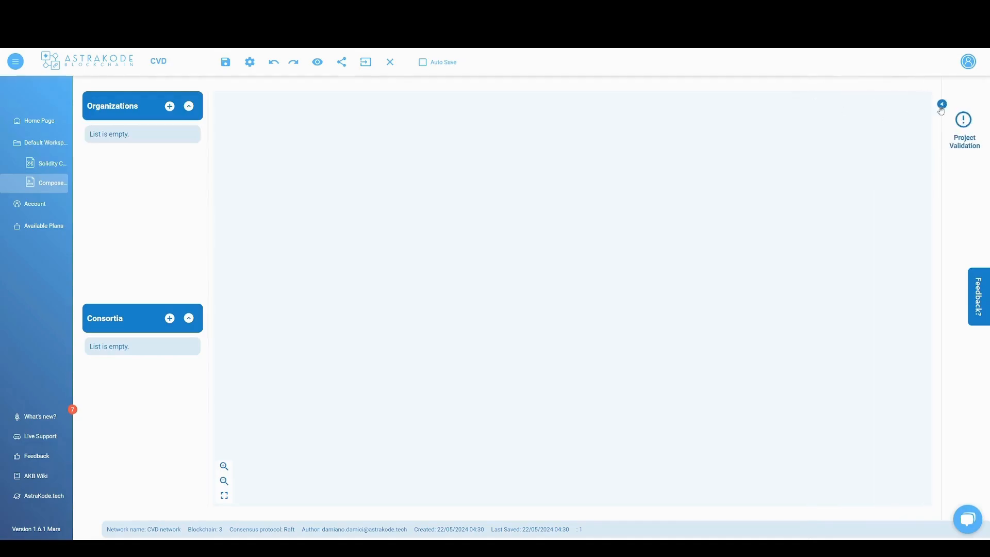
pyautogui.click(942, 105)
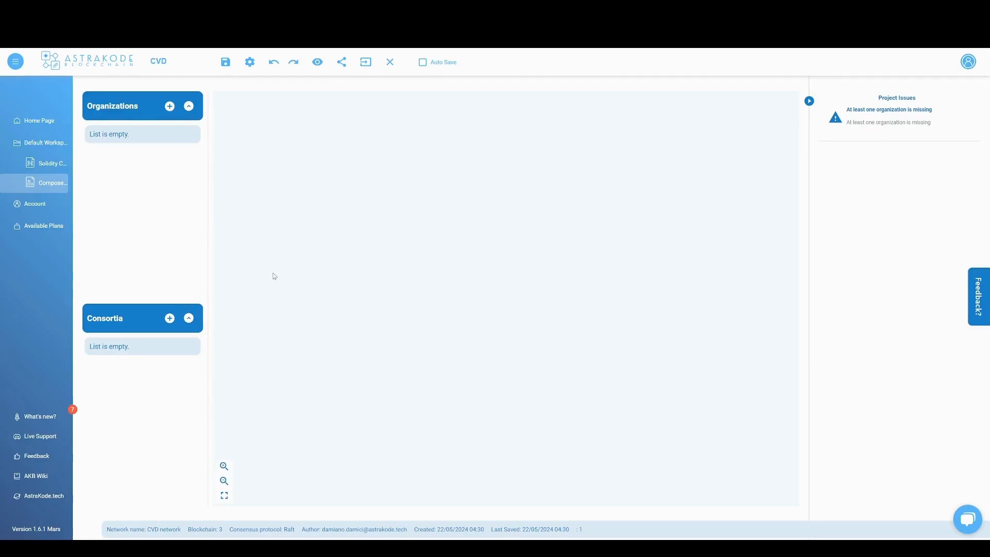
# Add the client organization Org1, with its certificate authority named CA1_Org1 on port 1011
pyautogui.click(171, 108)
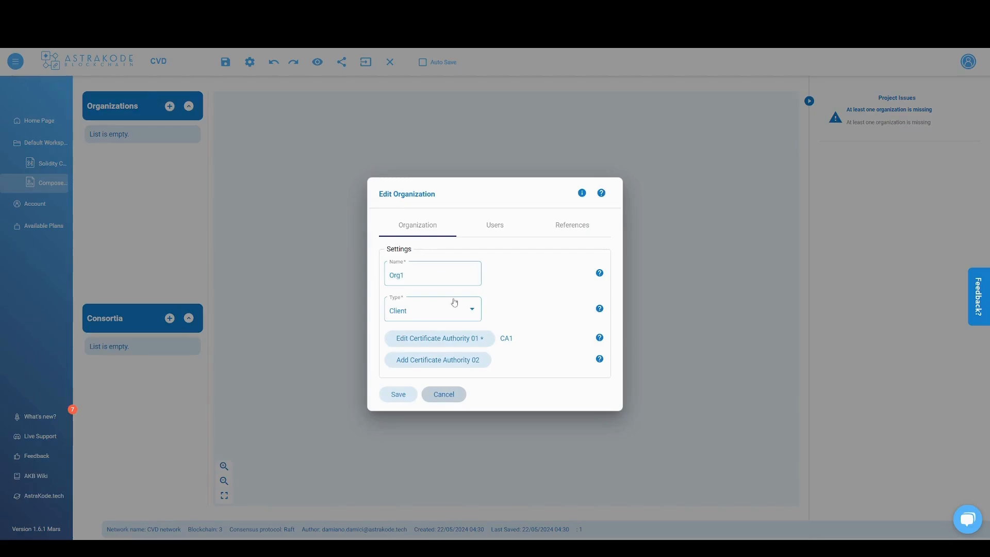
pyautogui.click(453, 338)
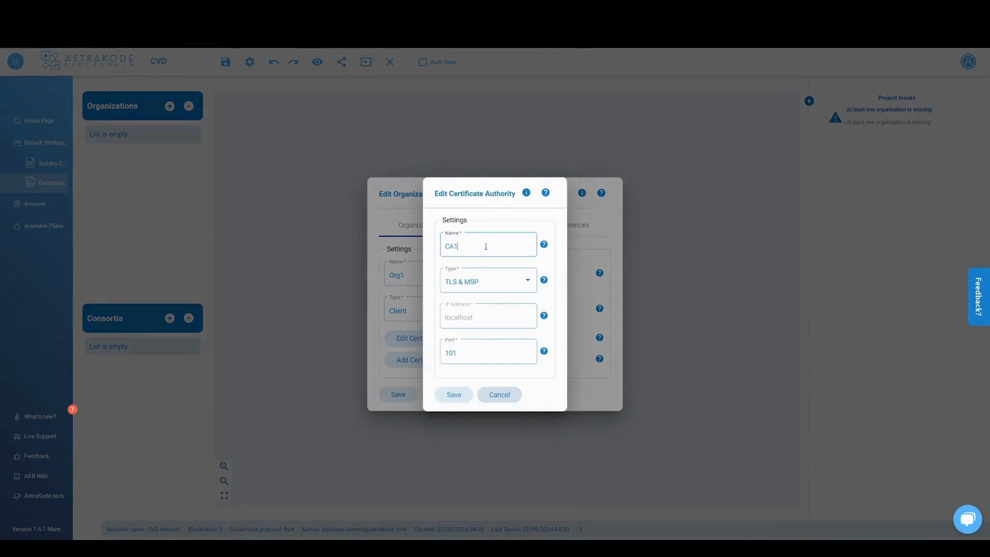
pyautogui.write('_Org1')
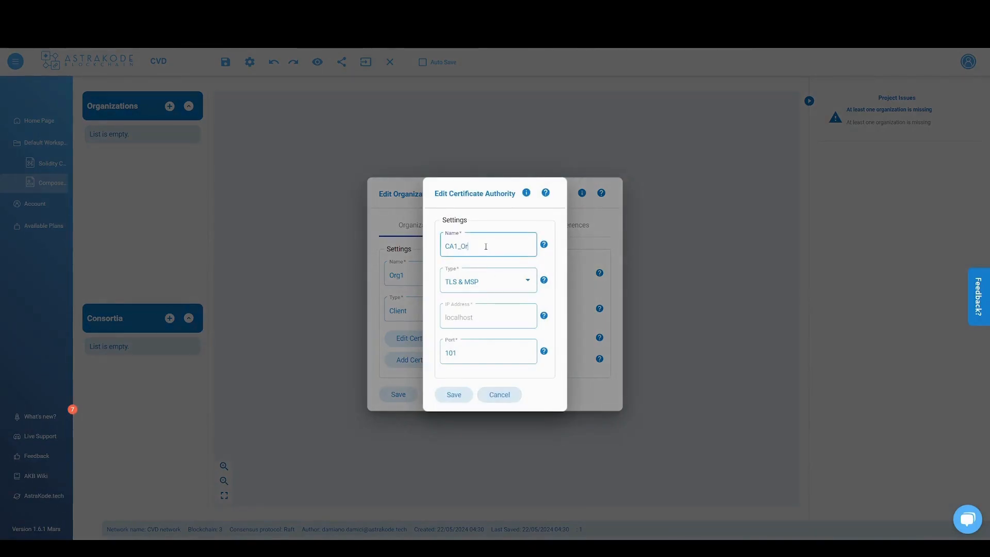
pyautogui.click(470, 354)
pyautogui.write('1')
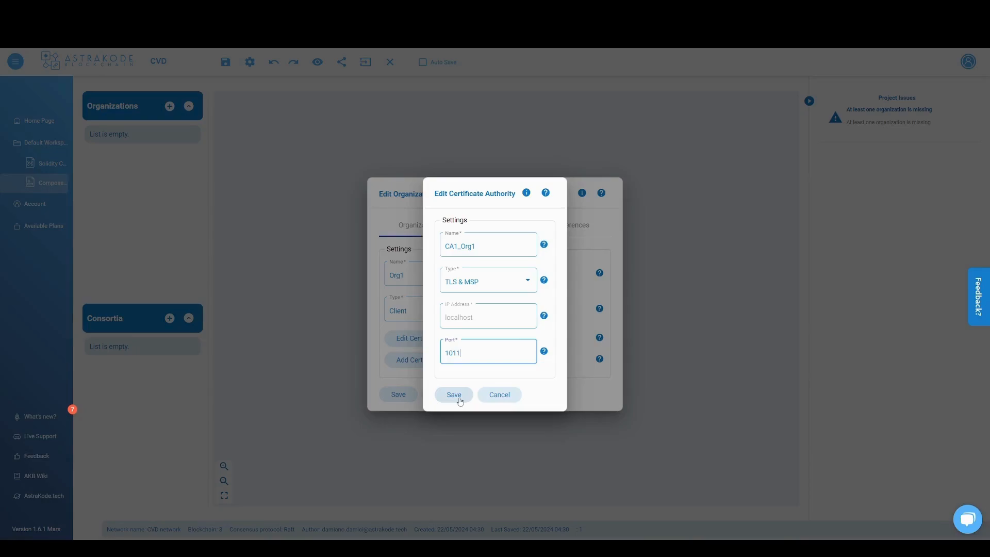
pyautogui.click(460, 402)
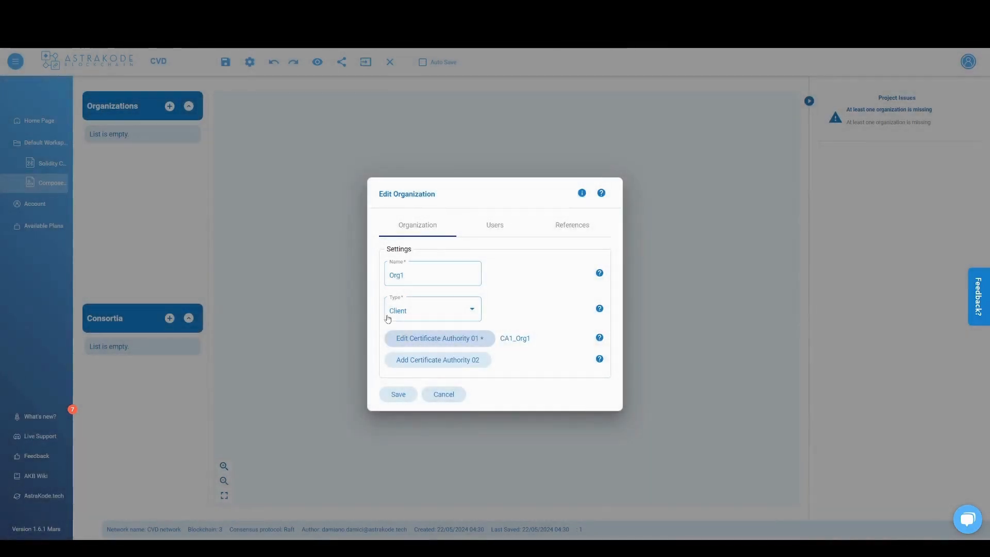
pyautogui.click(398, 394)
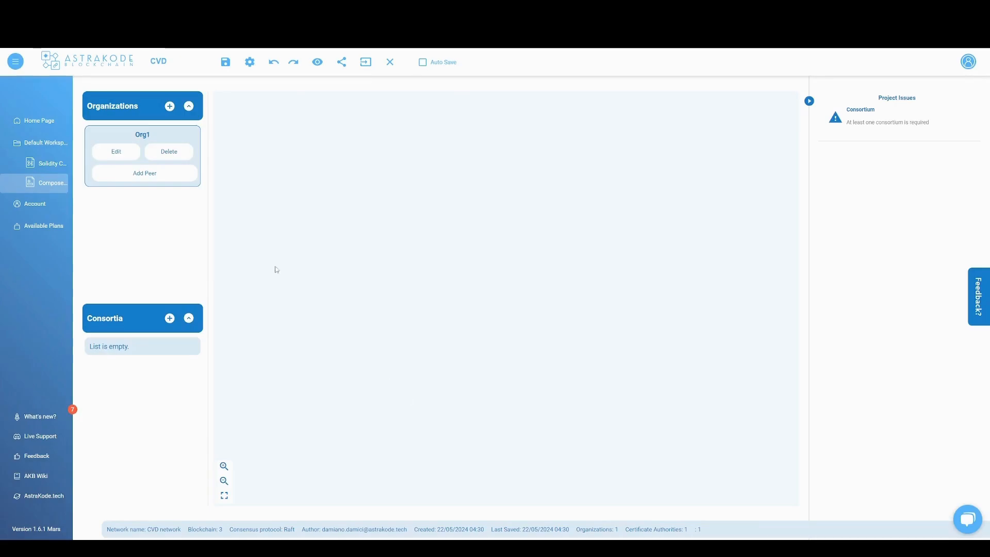
# Add a second client organization, Org2, with its certificate authority named CA1_Org2
pyautogui.click(170, 107)
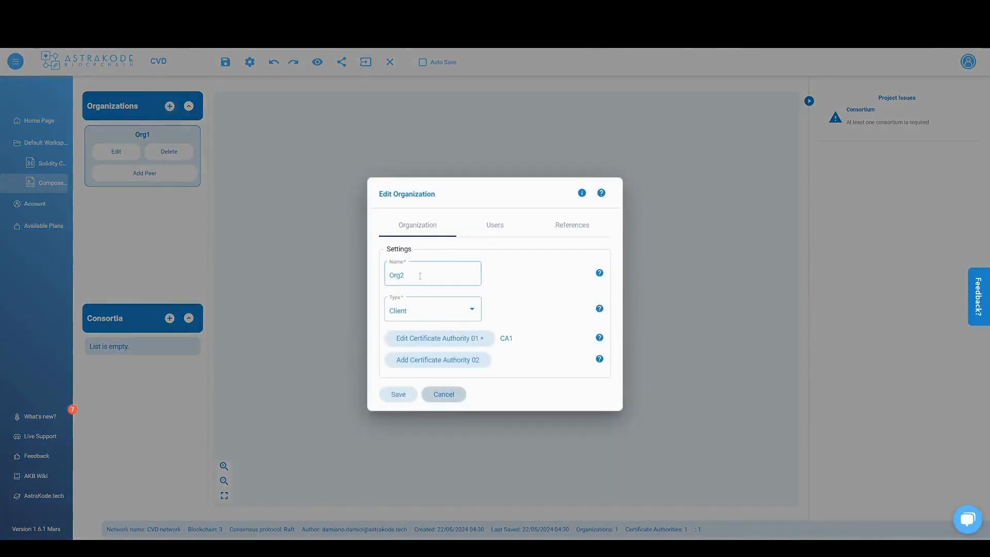
pyautogui.click(472, 339)
pyautogui.write('_Org2')
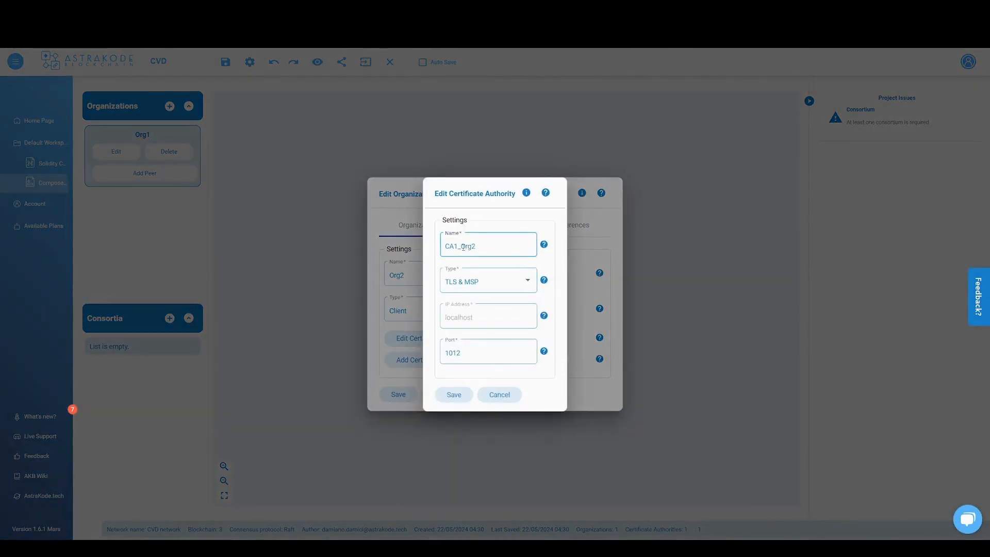
pyautogui.click(457, 396)
pyautogui.click(404, 394)
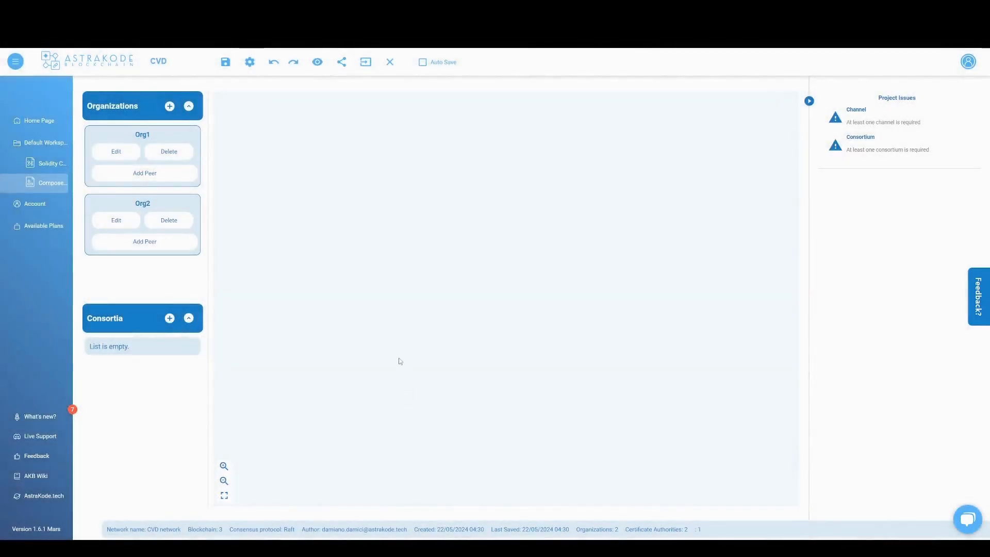
# Start a third organization, naming it Orderer and setting its type to Orderer
pyautogui.click(170, 106)
pyautogui.click(411, 277)
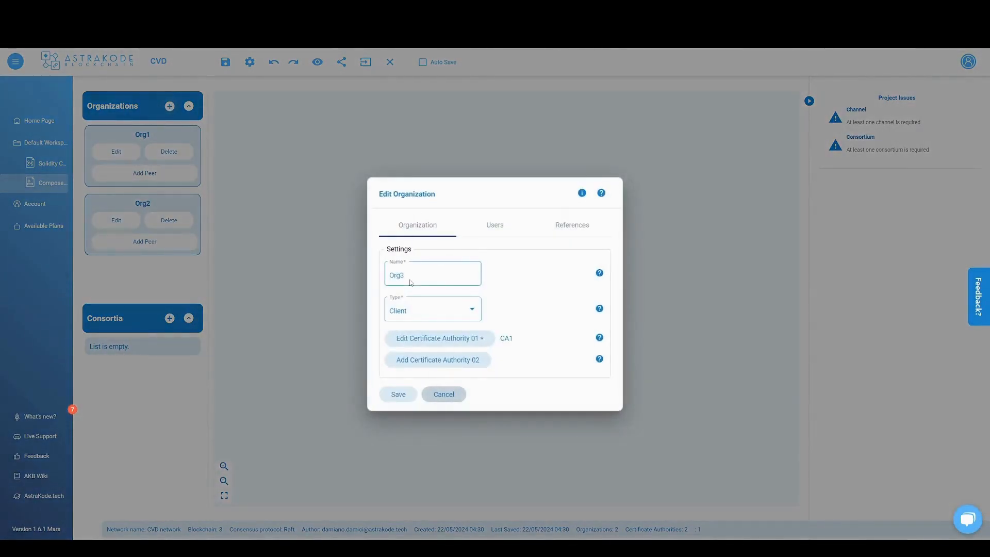
pyautogui.doubleClick(411, 277)
pyautogui.write('Orderer')
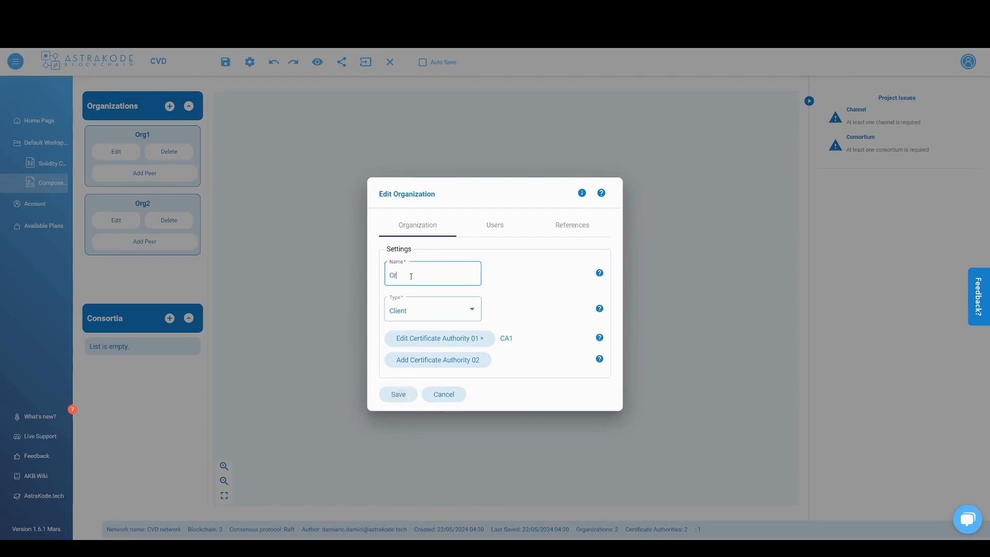
pyautogui.click(412, 311)
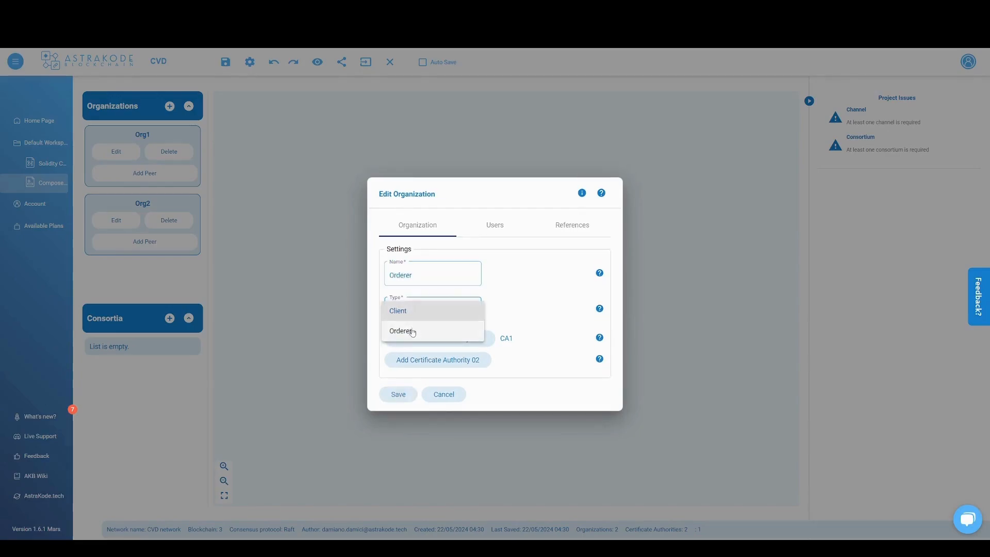
pyautogui.click(414, 331)
# Name the Orderer organization's certificate authority CA1_Orderer and save the organization
pyautogui.click(427, 337)
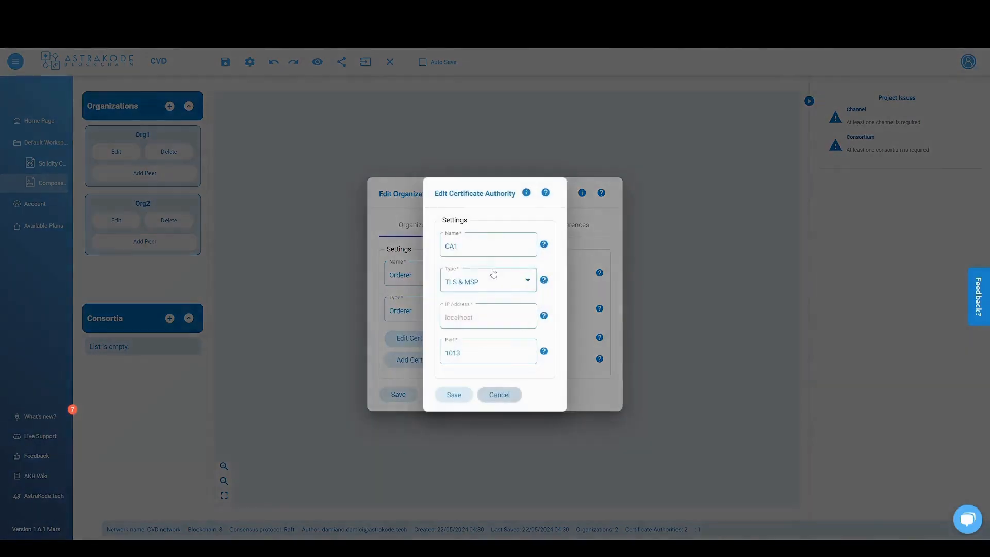
pyautogui.click(486, 244)
pyautogui.write('_Orderer')
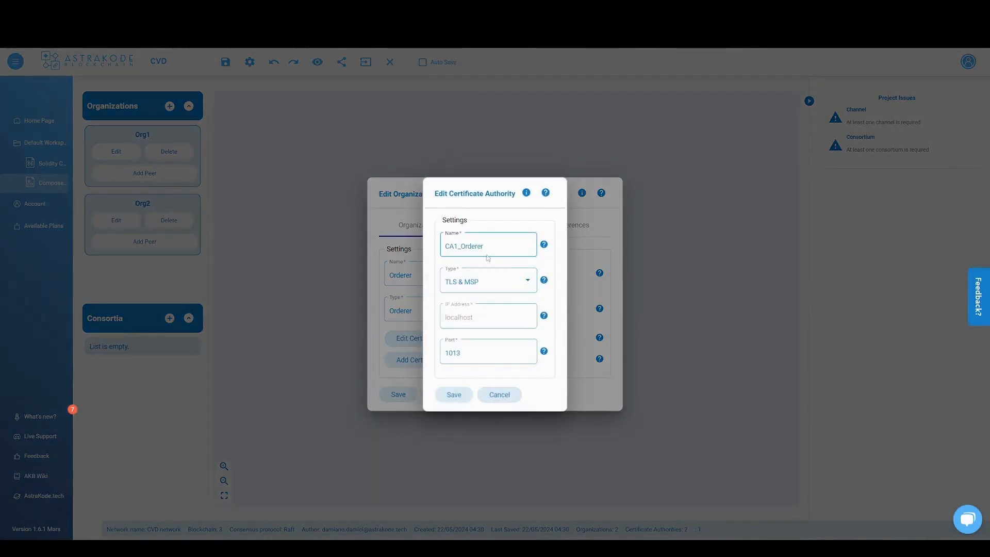
pyautogui.click(453, 394)
pyautogui.click(398, 394)
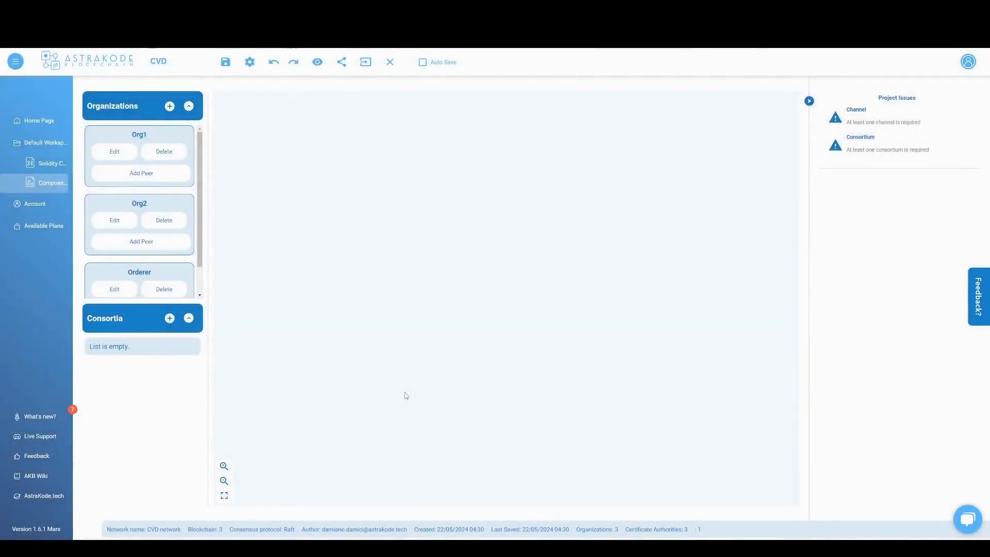
# Create the consortium Cons1 with Org1 and Org2 as its member organizations
pyautogui.scroll(-1, 157, 223)
pyautogui.scroll(1, 156, 224)
pyautogui.click(170, 318)
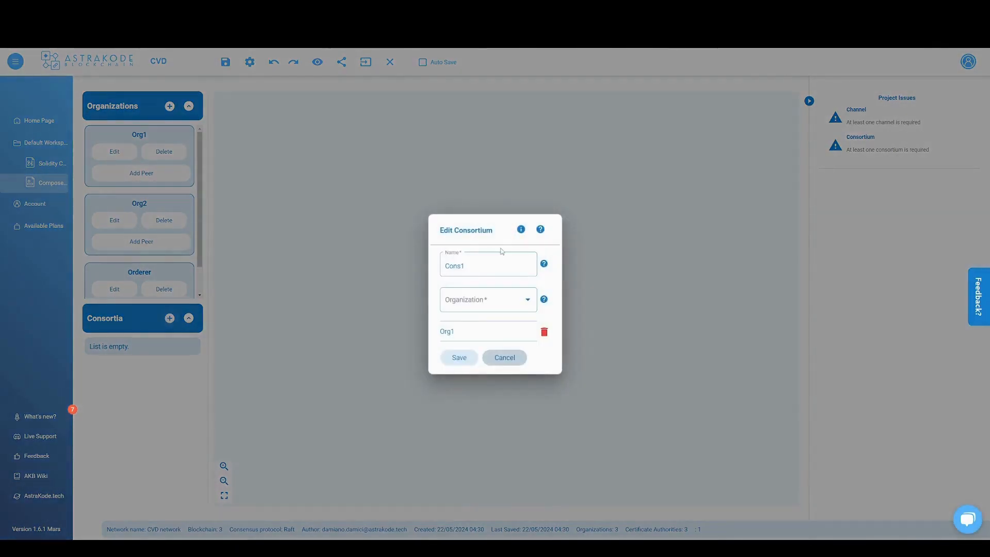
pyautogui.doubleClick(484, 264)
pyautogui.click(468, 307)
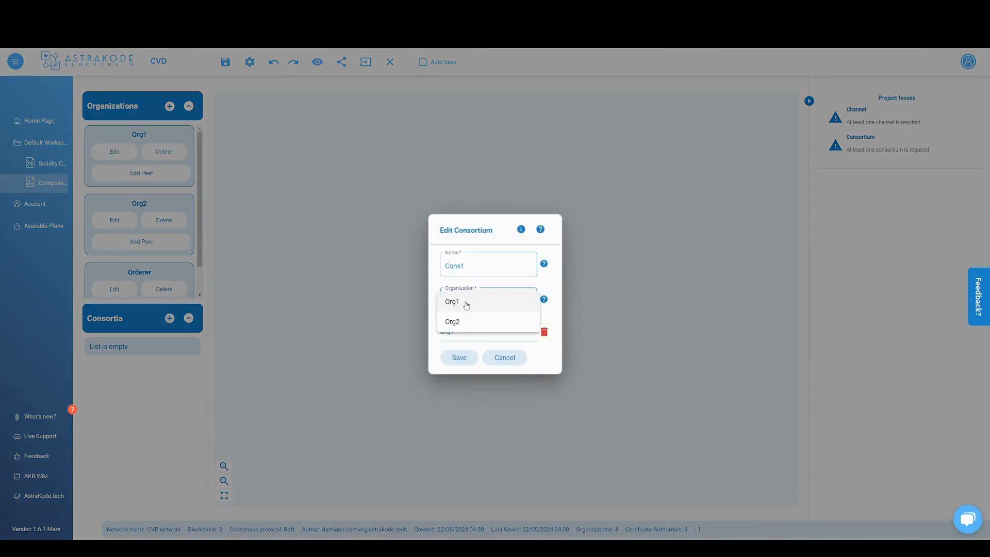
pyautogui.click(466, 303)
pyautogui.click(477, 305)
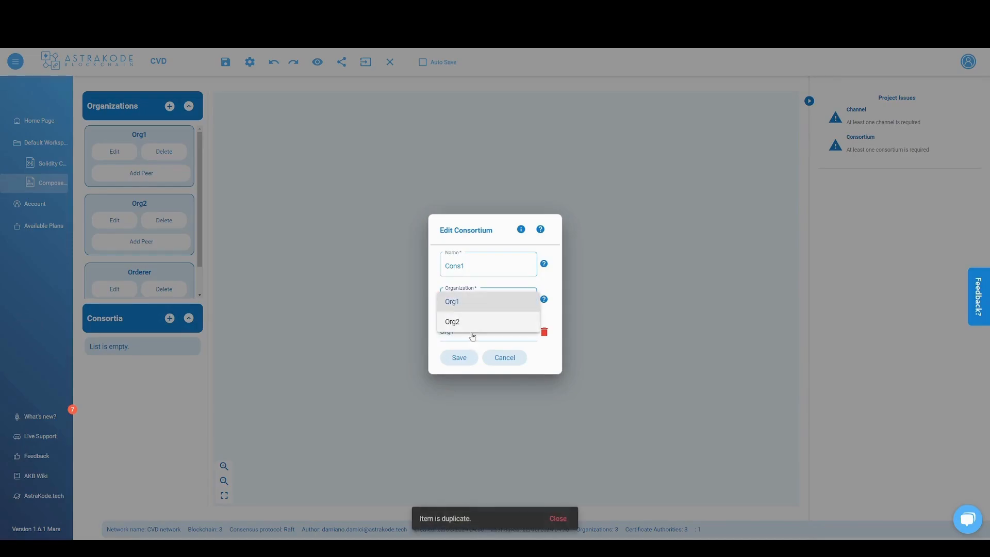
pyautogui.click(469, 324)
pyautogui.click(460, 366)
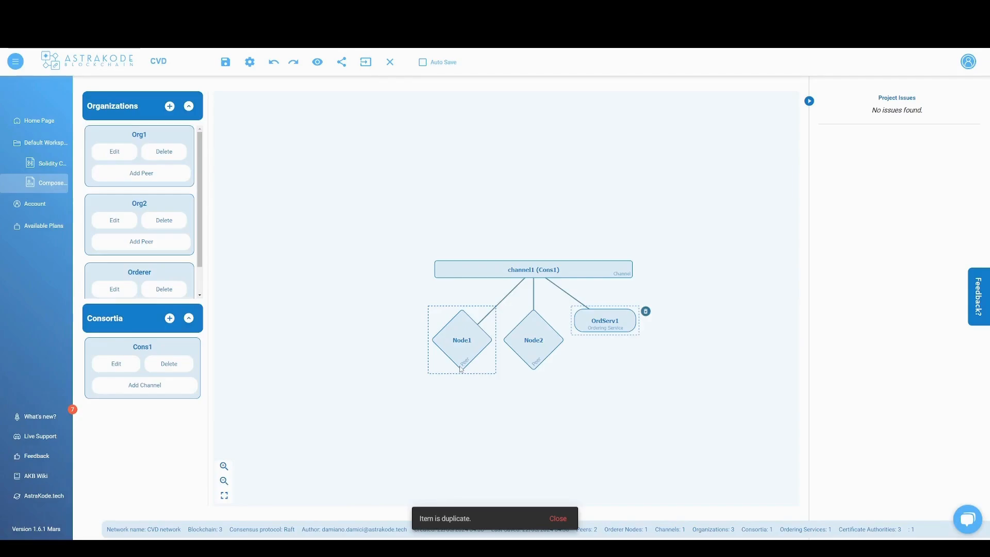
# Add Org2 to the members of channel1 and save the channel
pyautogui.click(401, 276)
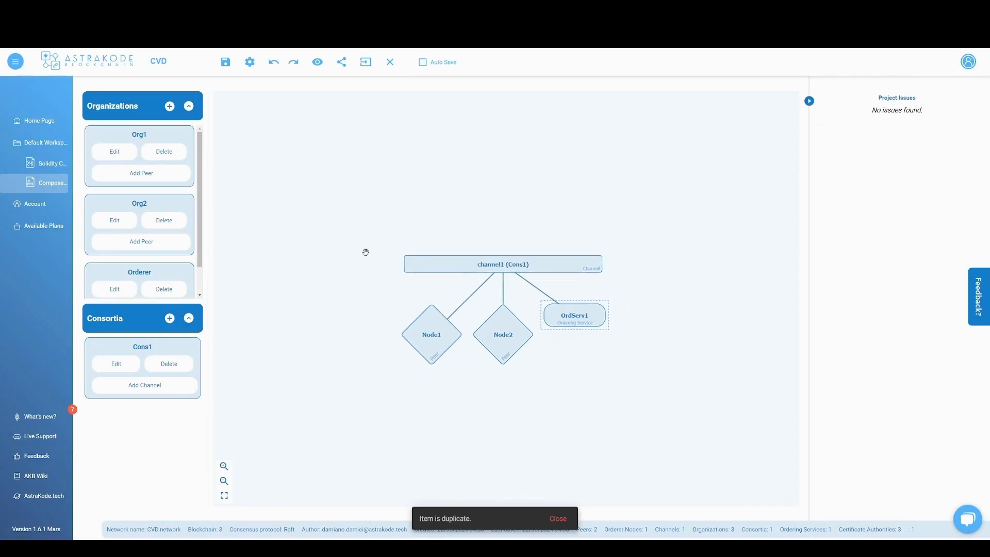
pyautogui.click(462, 265)
pyautogui.doubleClick(463, 265)
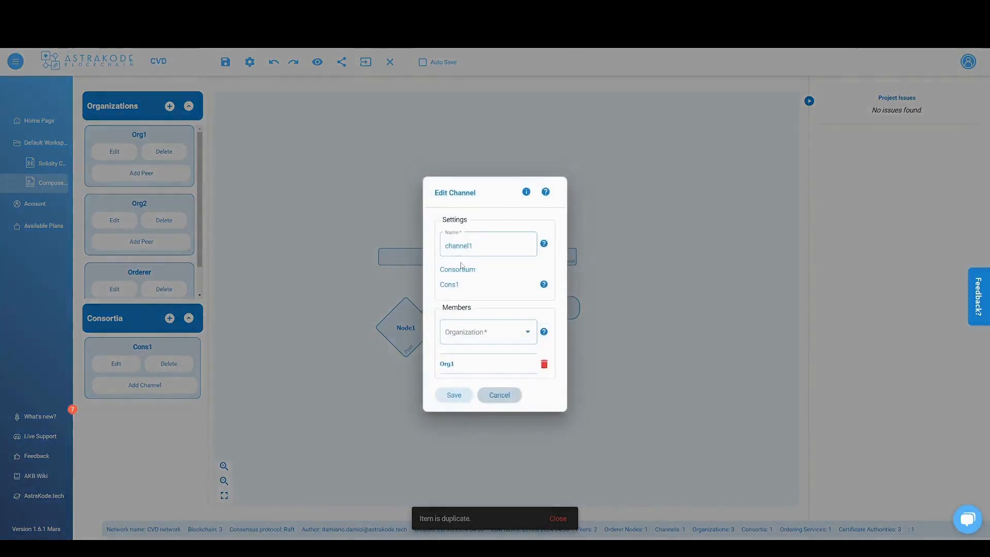
pyautogui.click(469, 326)
pyautogui.click(470, 346)
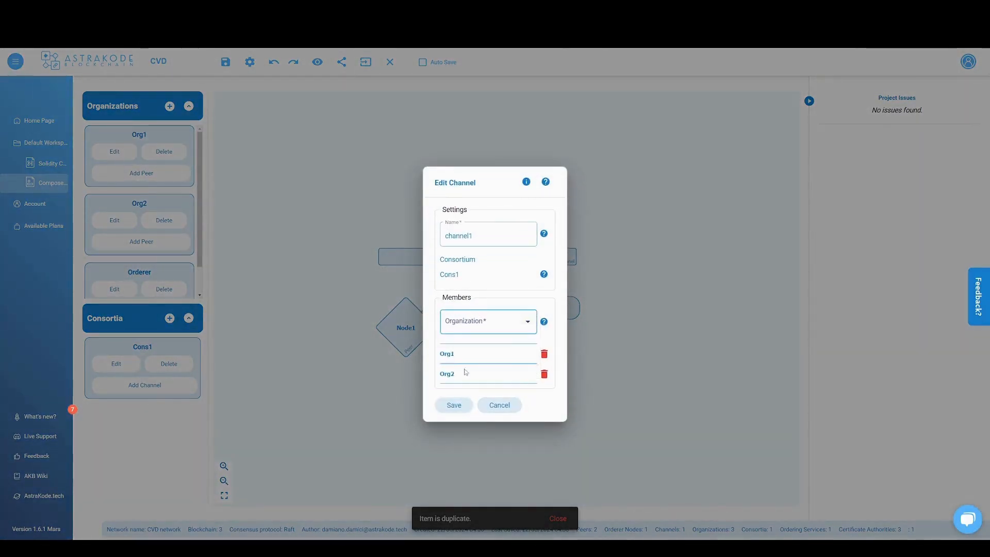
pyautogui.click(454, 405)
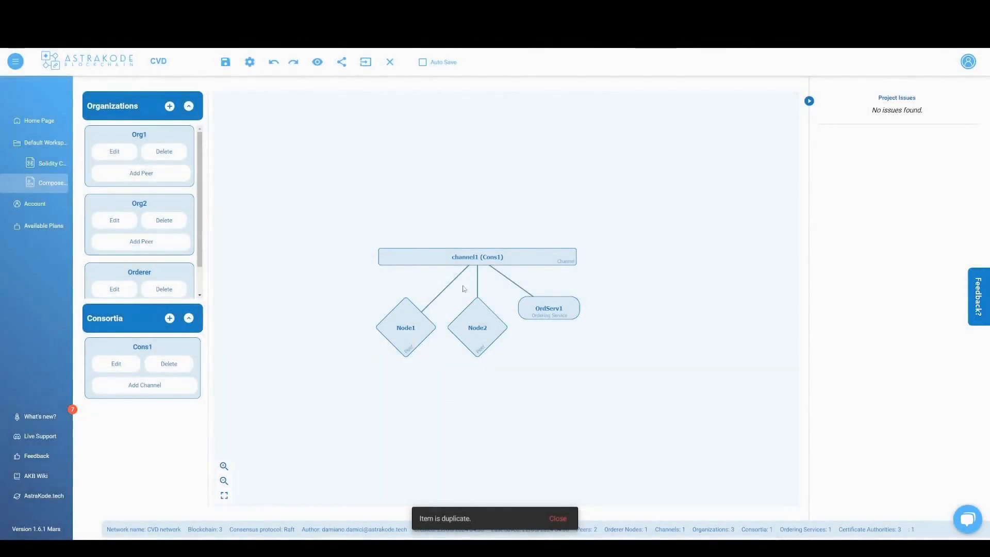
# Save Node1's peer settings, and set Node2's owner to Org2 with the Anchor Peer option switched
pyautogui.doubleClick(413, 323)
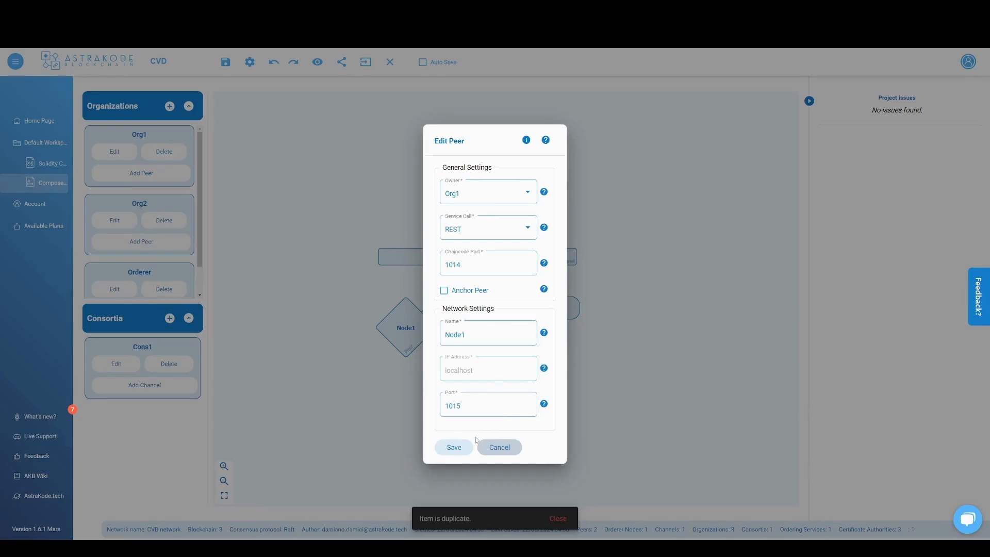
pyautogui.click(457, 446)
pyautogui.click(518, 298)
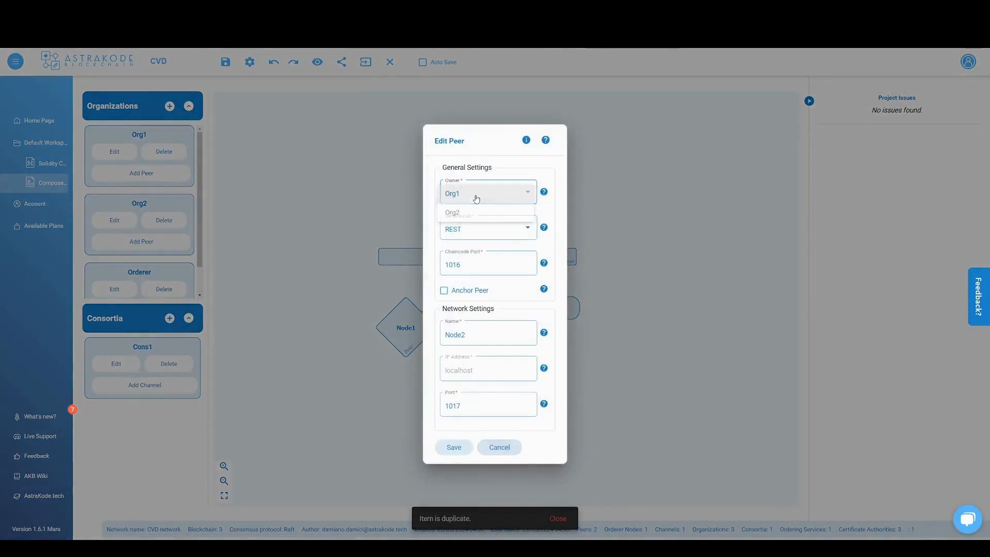
pyautogui.click(473, 196)
pyautogui.click(473, 215)
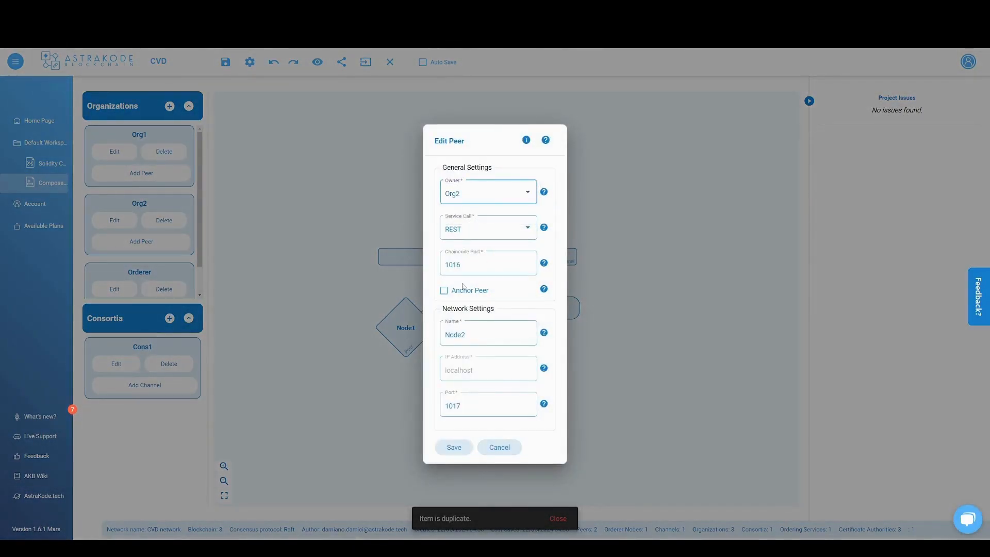
pyautogui.click(446, 292)
pyautogui.click(454, 448)
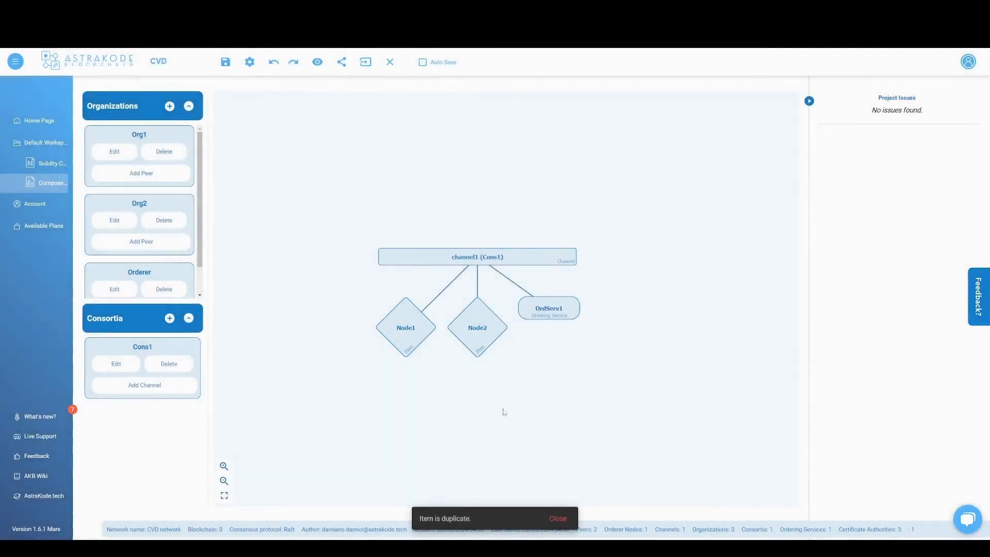
# Add two more orderer nodes with the default settings to the OrdServ1 ordering service and save it
pyautogui.doubleClick(561, 313)
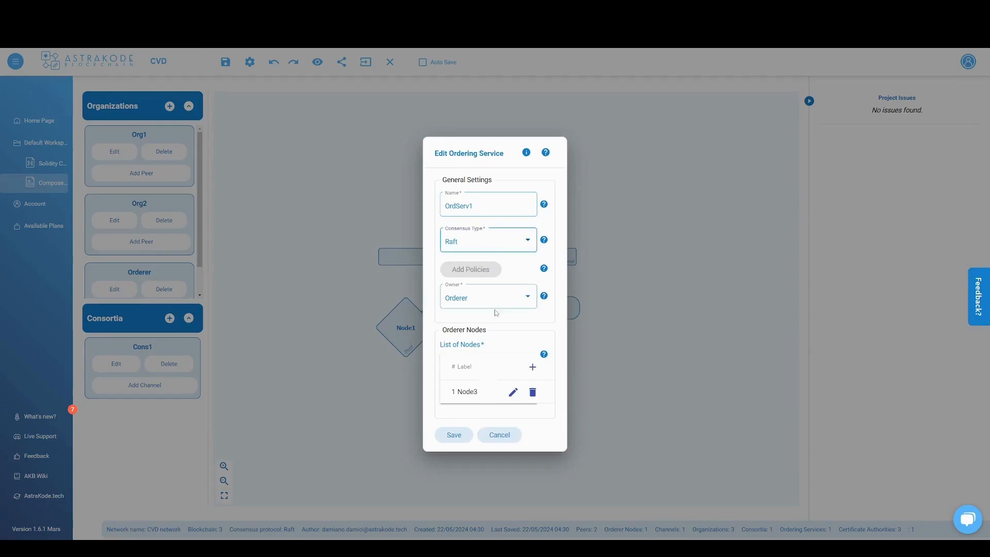
pyautogui.click(535, 370)
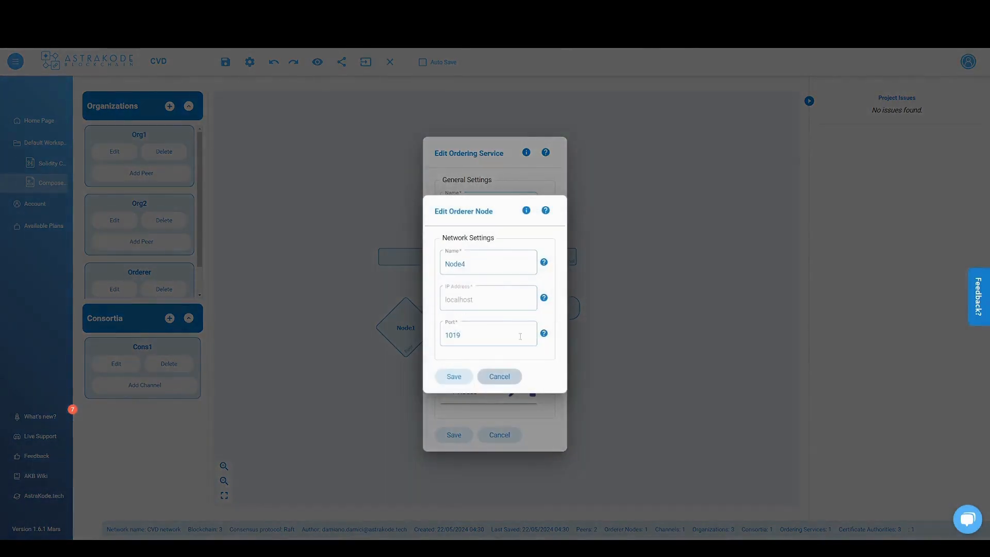
pyautogui.click(461, 378)
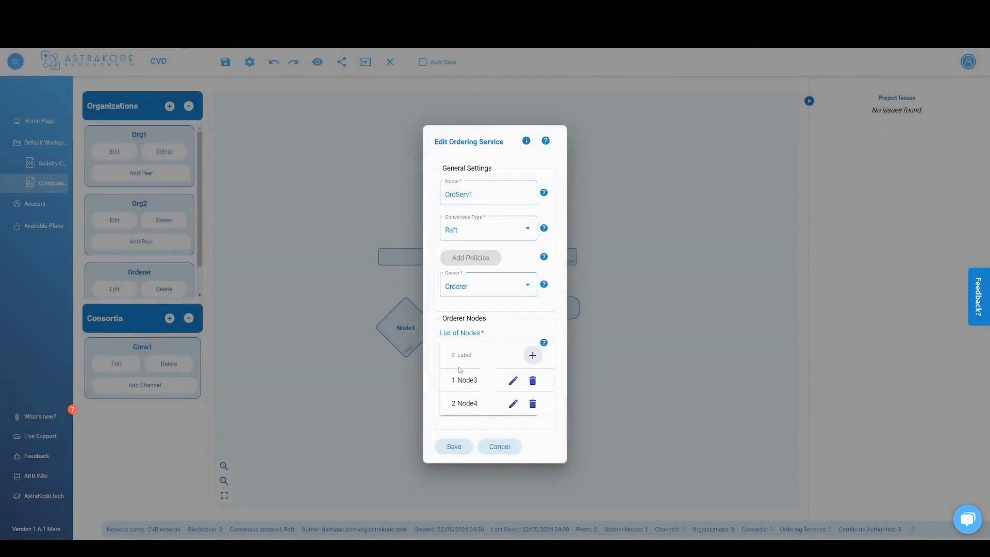
pyautogui.click(533, 356)
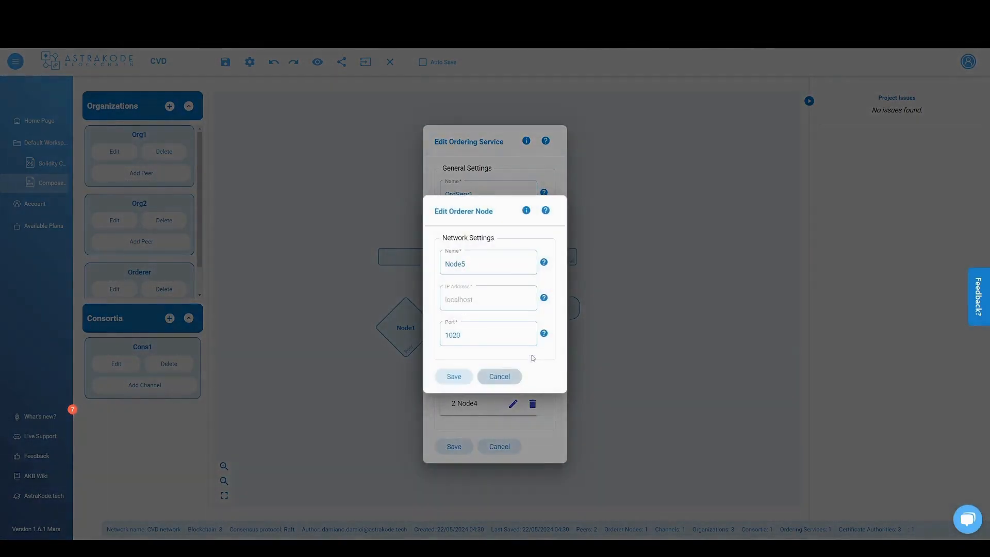
pyautogui.click(452, 383)
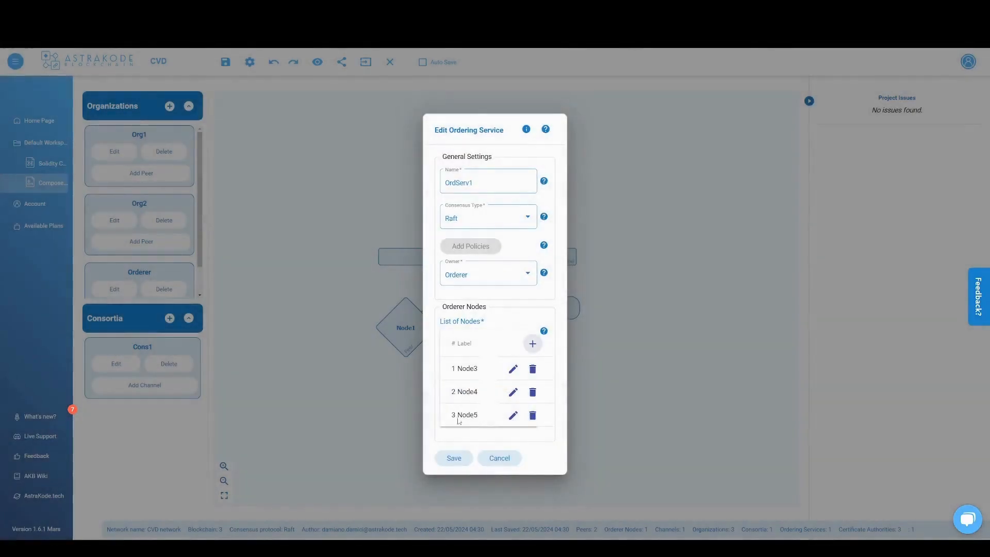
pyautogui.click(454, 458)
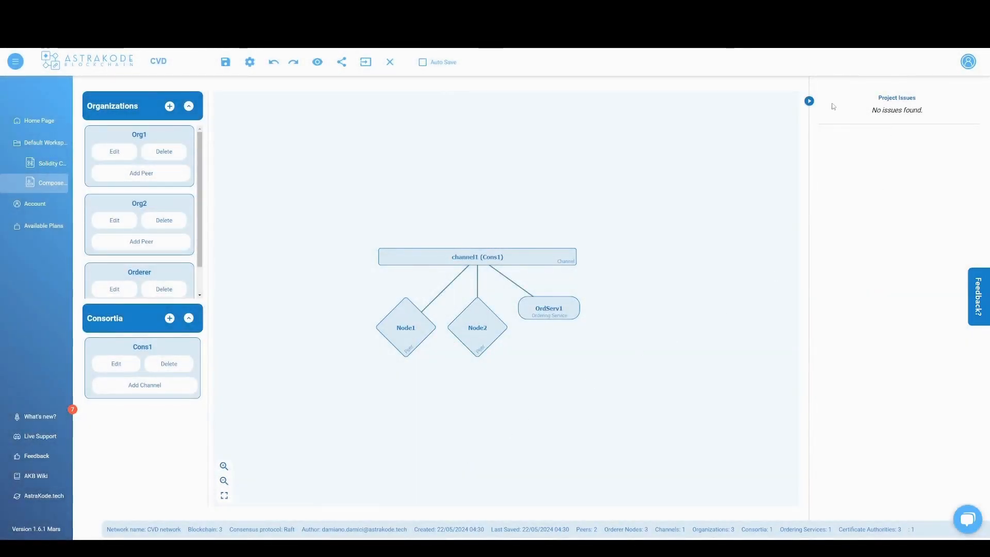
# Generate the CVD network project and prepare its download with Windows as the target OS
pyautogui.click(809, 101)
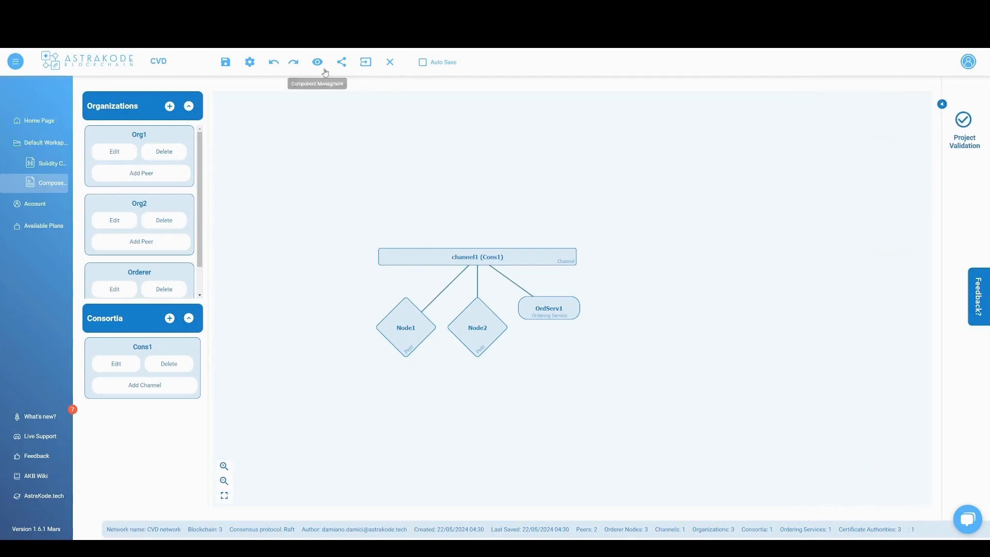
pyautogui.click(363, 65)
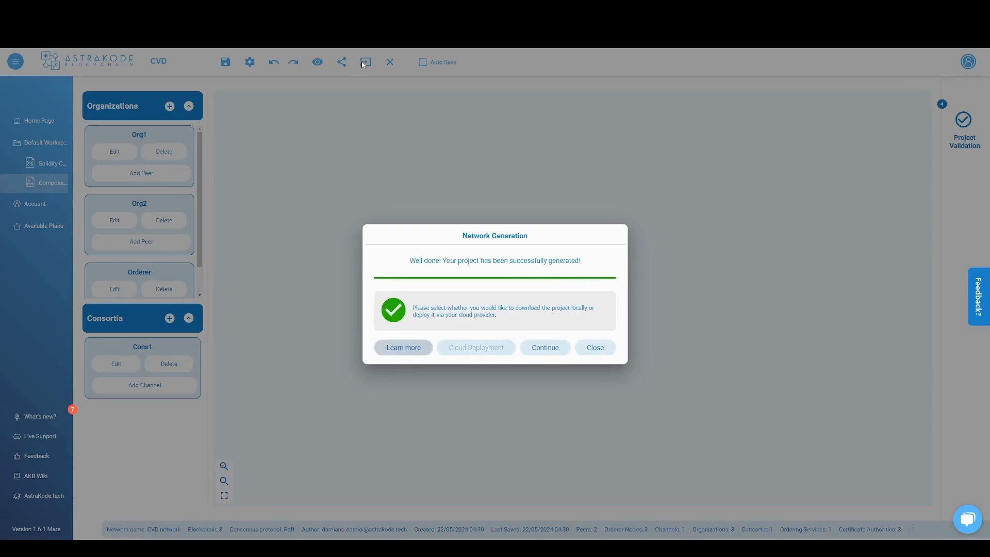
pyautogui.click(550, 349)
pyautogui.click(471, 265)
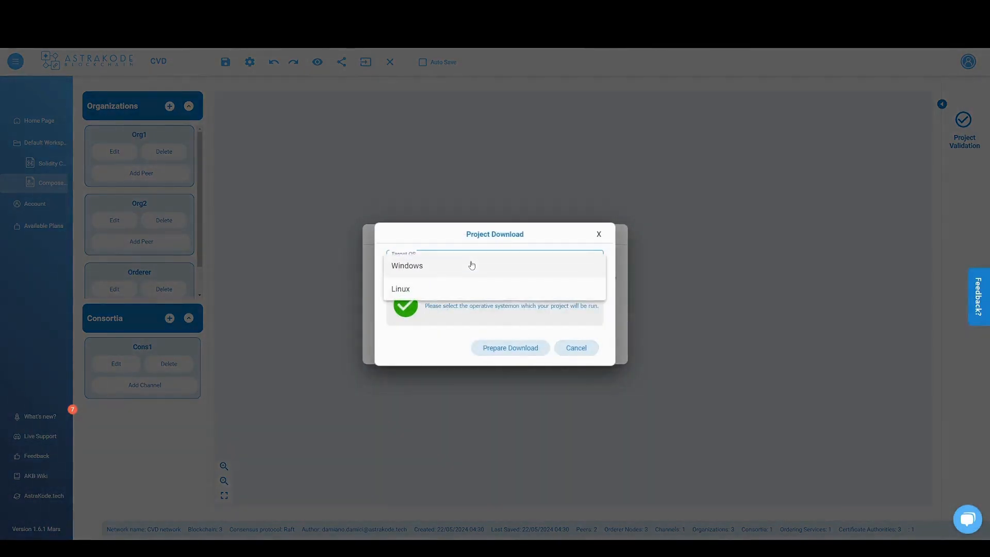
pyautogui.click(465, 265)
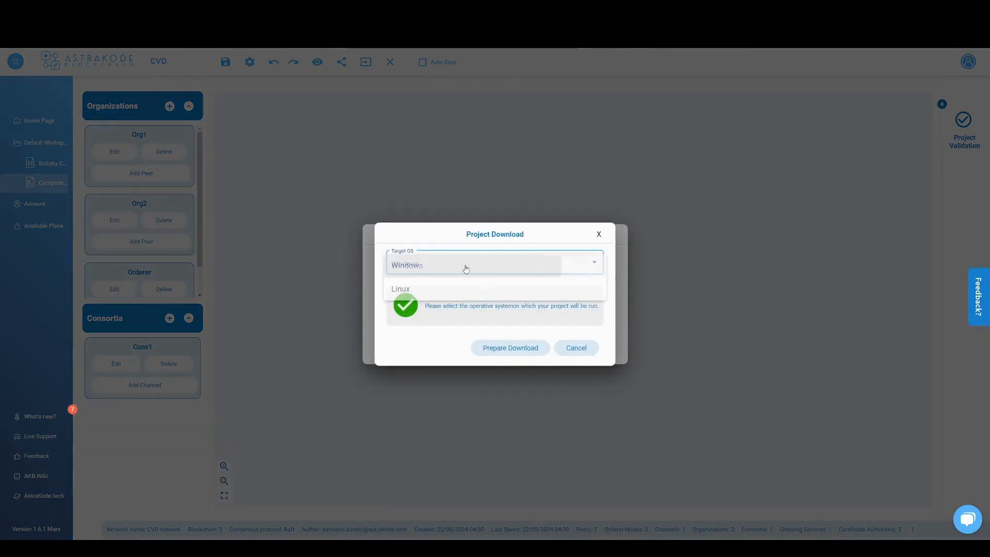
pyautogui.click(528, 350)
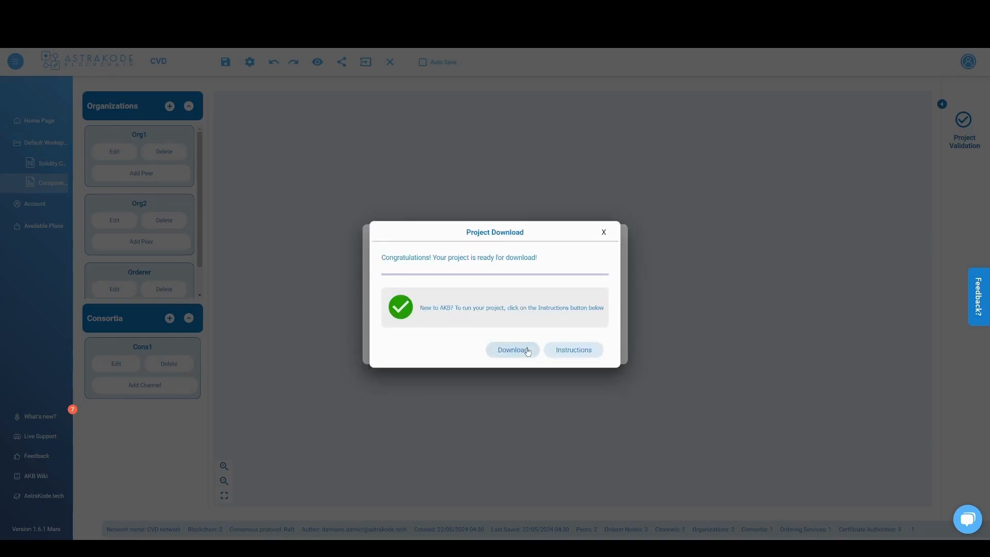
# Open the project's run instructions and examine the Hyperledger Fabric prerequisites, including the Windows extras
pyautogui.click(564, 349)
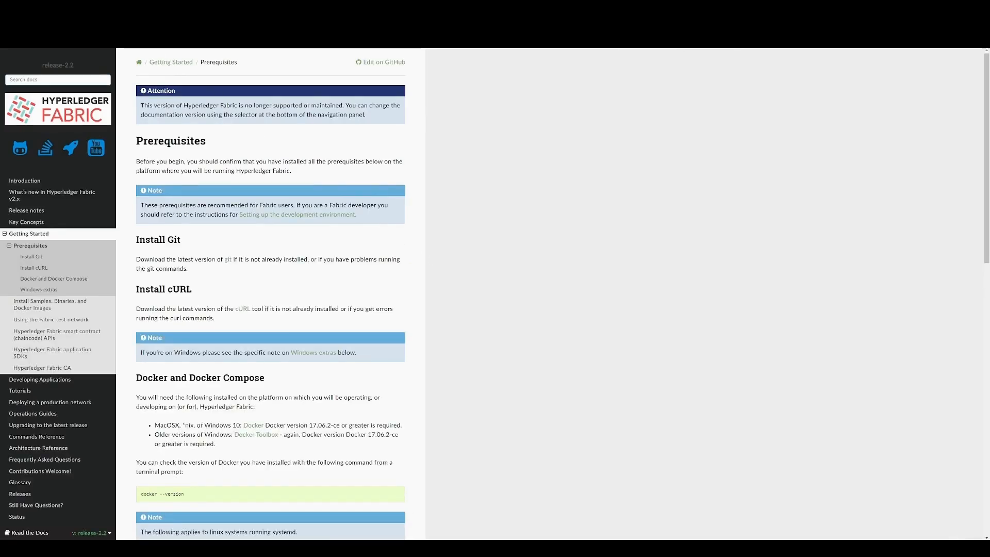
pyautogui.scroll(-10, 327, 176)
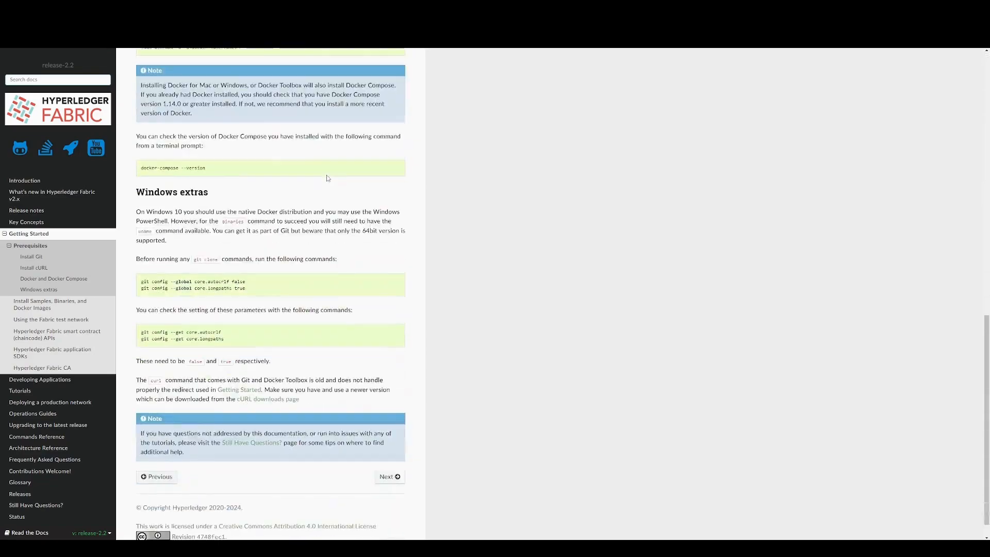
pyautogui.scroll(10, 327, 176)
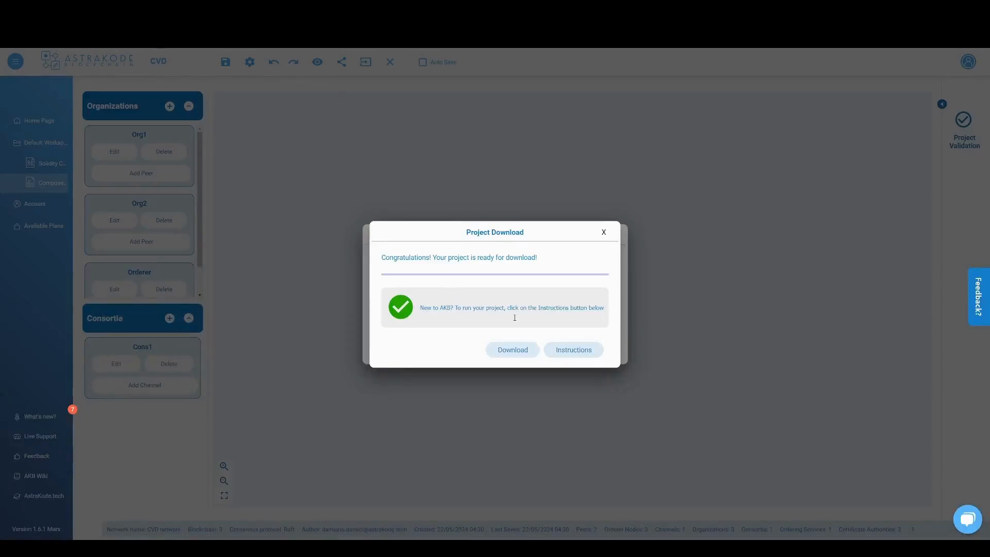
# Download the generated project and read through the readme.pdf in its archive, closing the document at the end
pyautogui.click(521, 349)
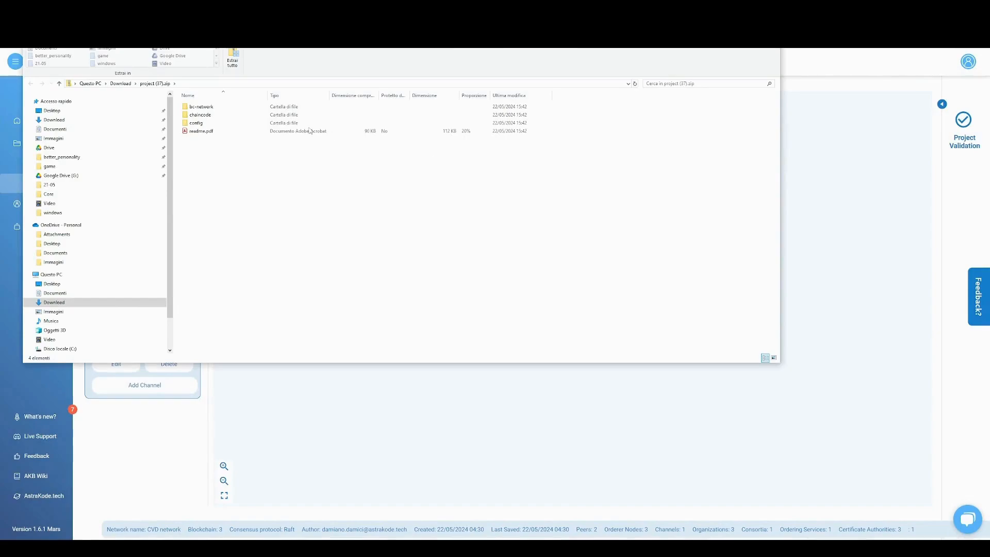
pyautogui.doubleClick(203, 131)
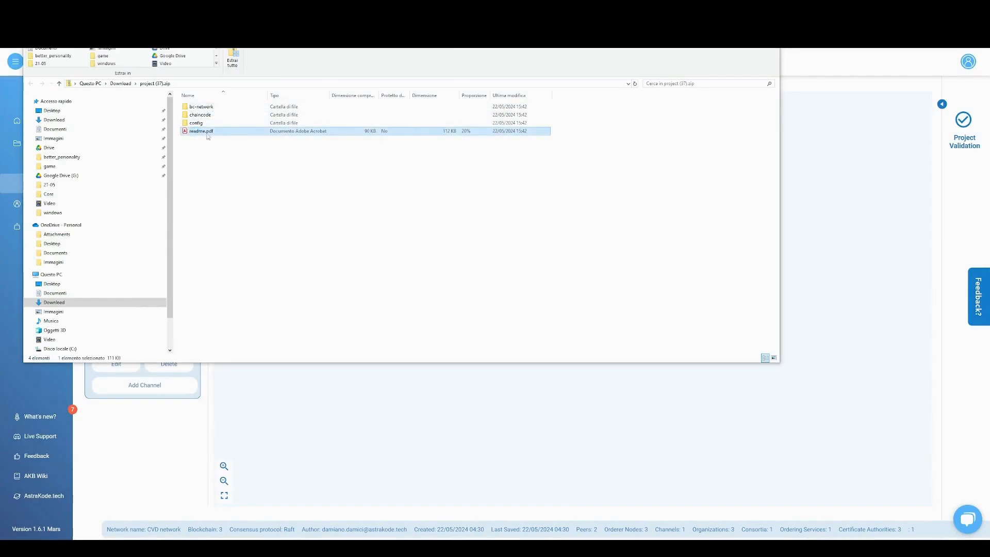
pyautogui.scroll(-10, 679, 294)
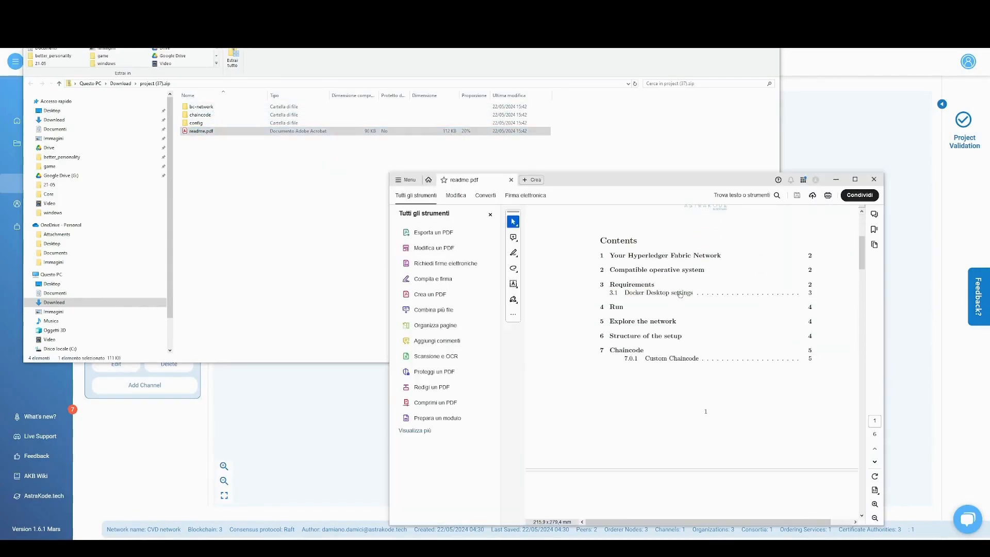
pyautogui.scroll(-15, 679, 292)
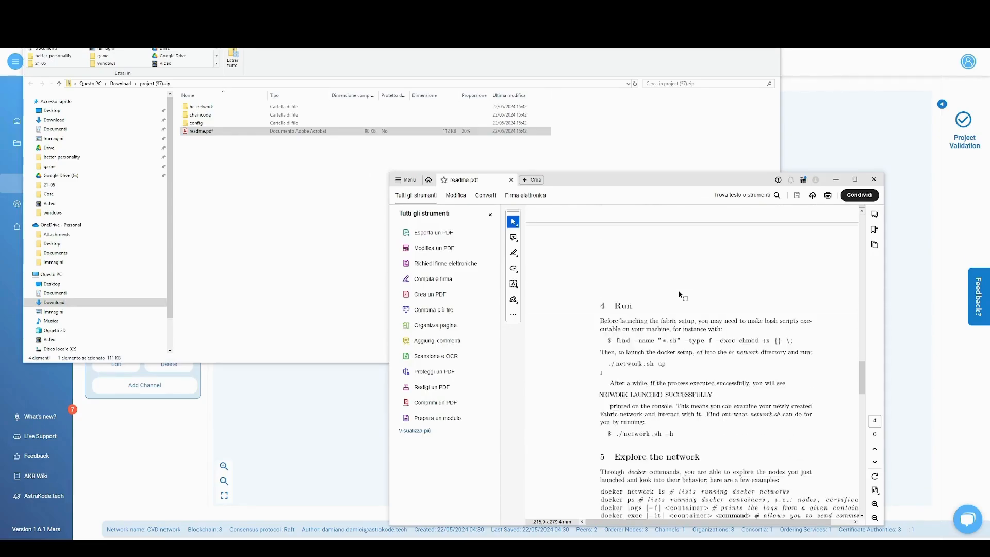
pyautogui.scroll(-10, 679, 294)
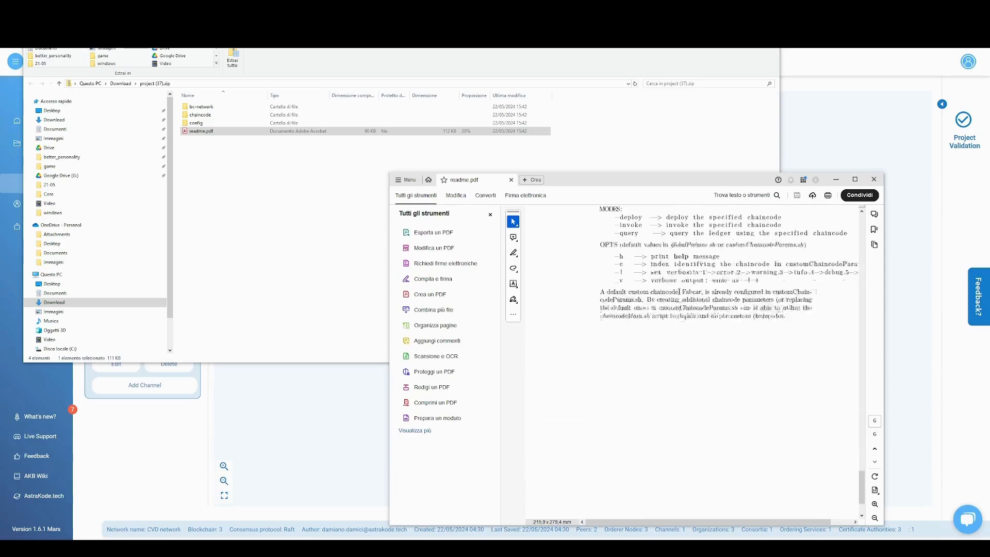
pyautogui.click(874, 179)
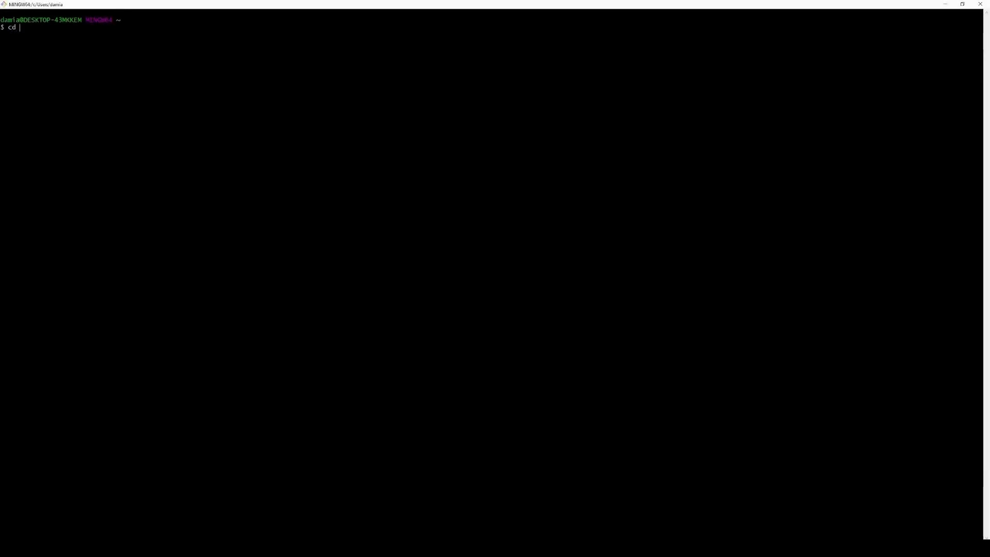
# In the Git Bash terminal, change to the bc-network directory of the downloaded project (37) and enter the ./network script command
pyautogui.write("'/c/Users/damia/Downloads/project (37)/bc-network'")
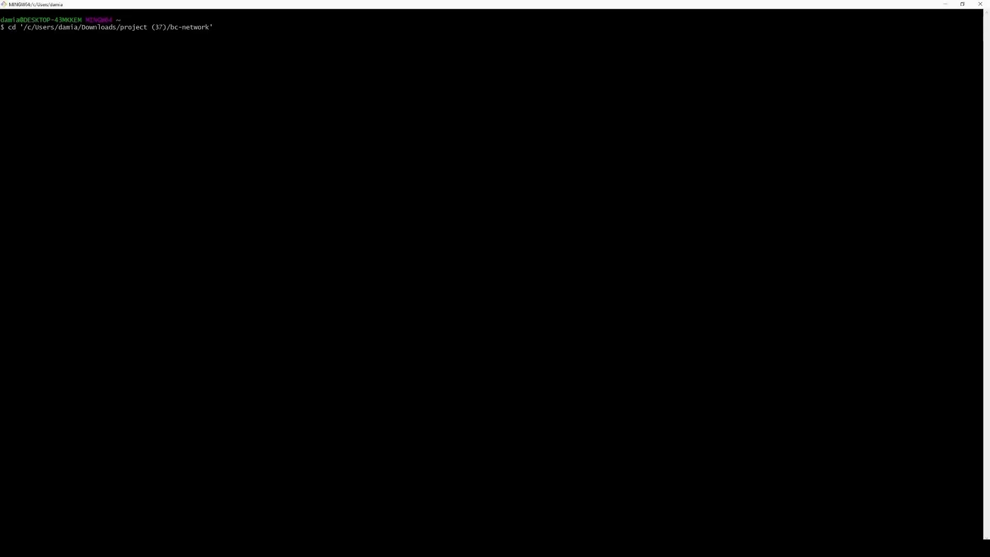
pyautogui.press('Return')
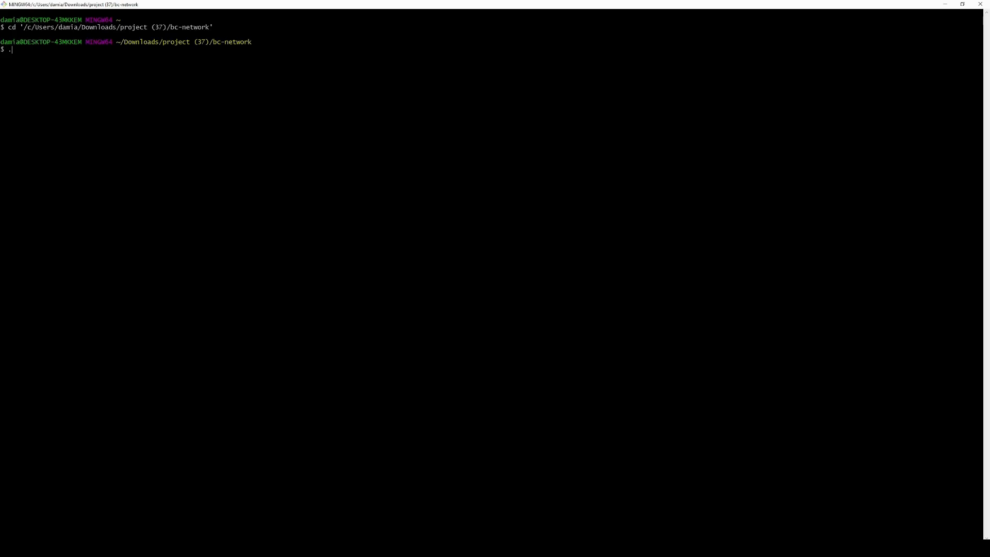
pyautogui.write('./network')
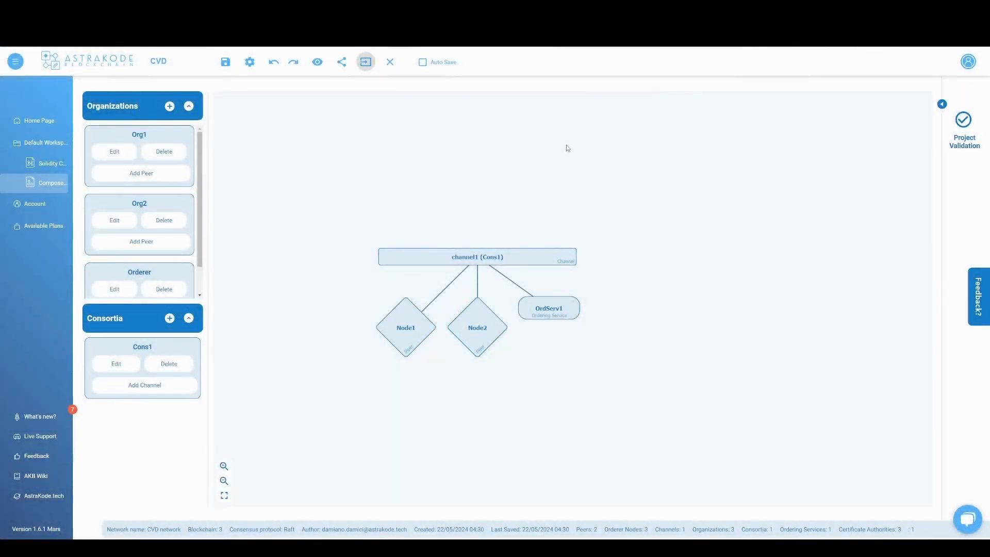
# Back in AstraKode, open channel1's settings and examine the help notes on the channel and its name, plus the Channel wiki page
pyautogui.doubleClick(477, 262)
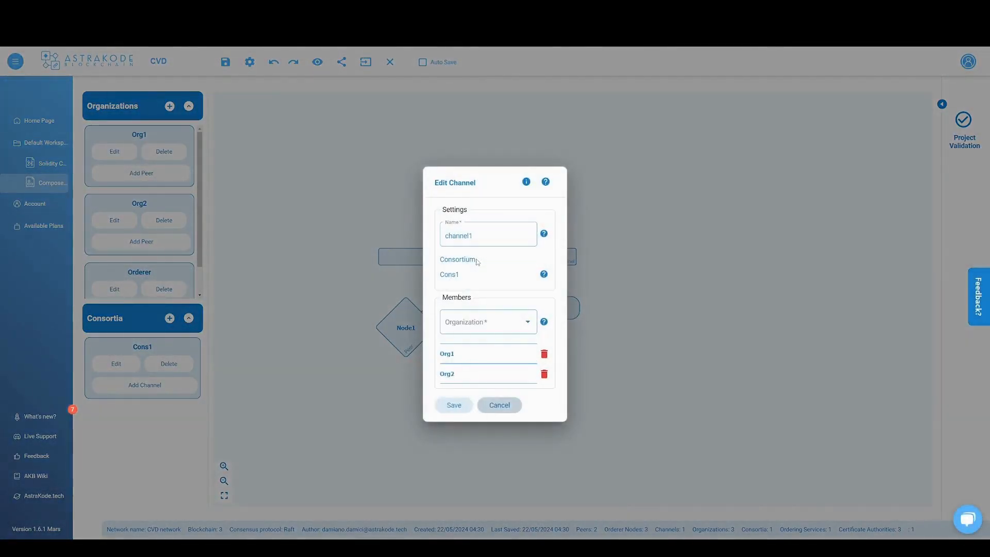
pyautogui.moveTo(546, 185)
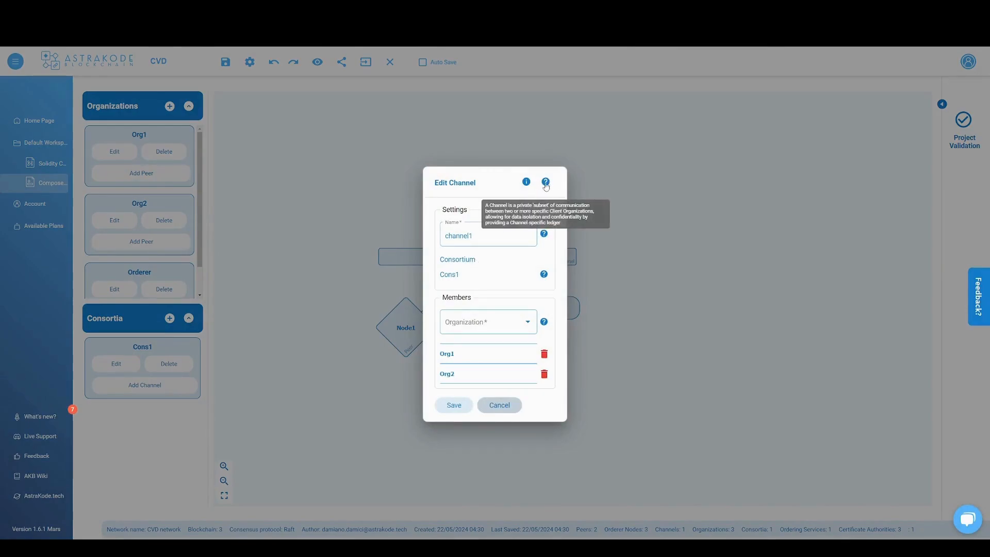
pyautogui.moveTo(544, 235)
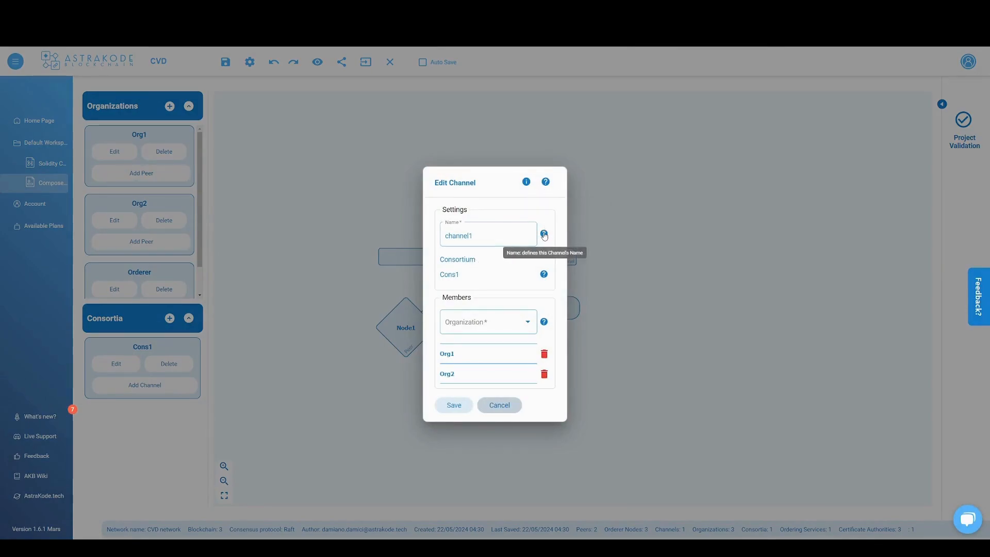
pyautogui.click(526, 182)
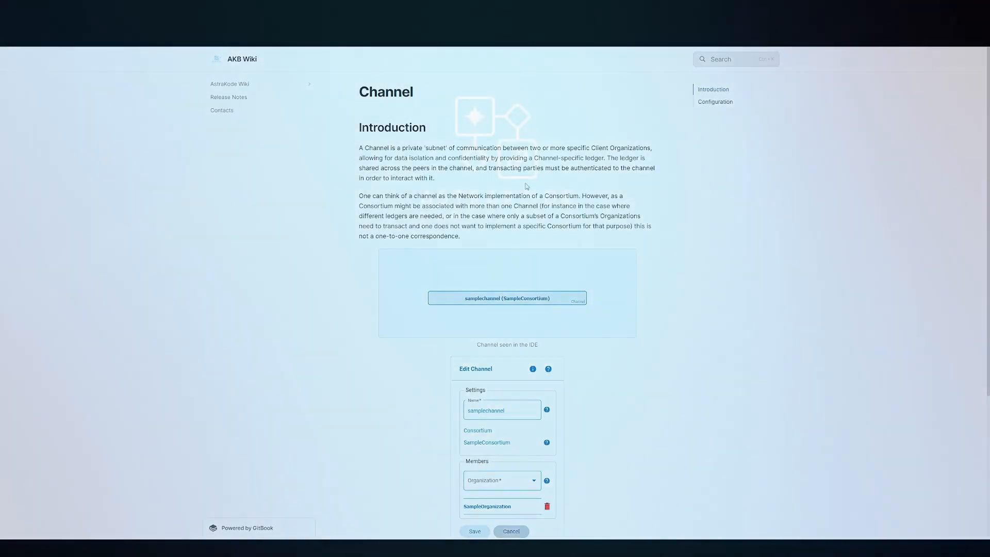
pyautogui.scroll(-5, 526, 186)
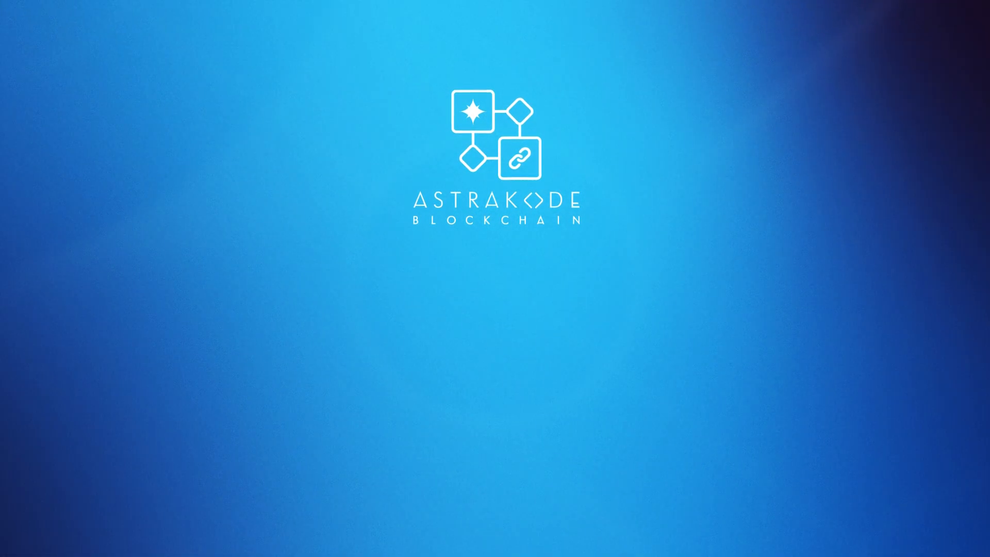